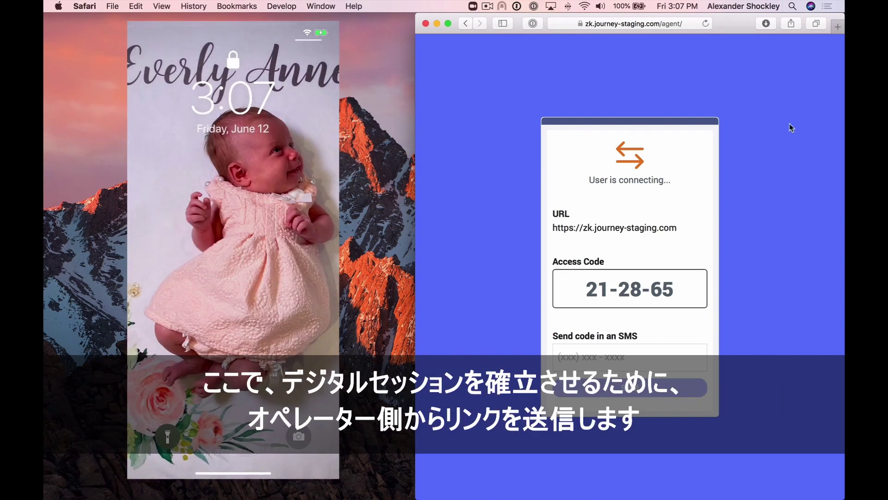
Step: Enter the customer's mobile phone number in the SMS access-code field
click(589, 361)
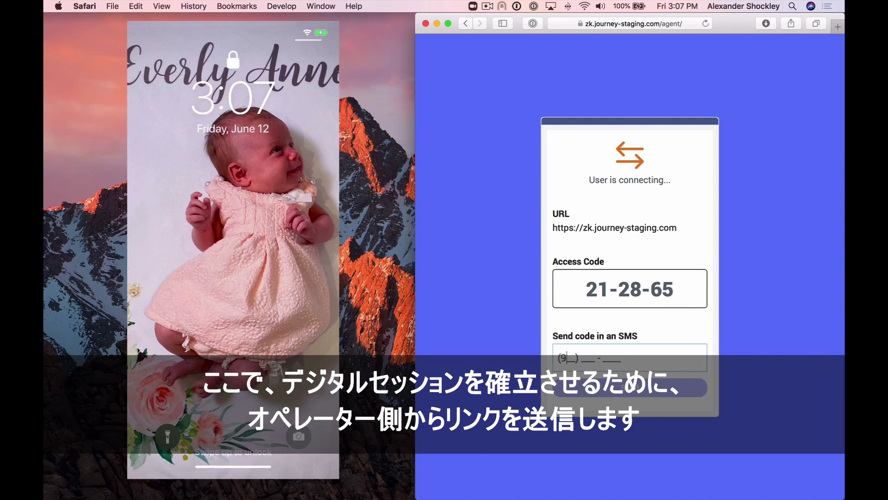
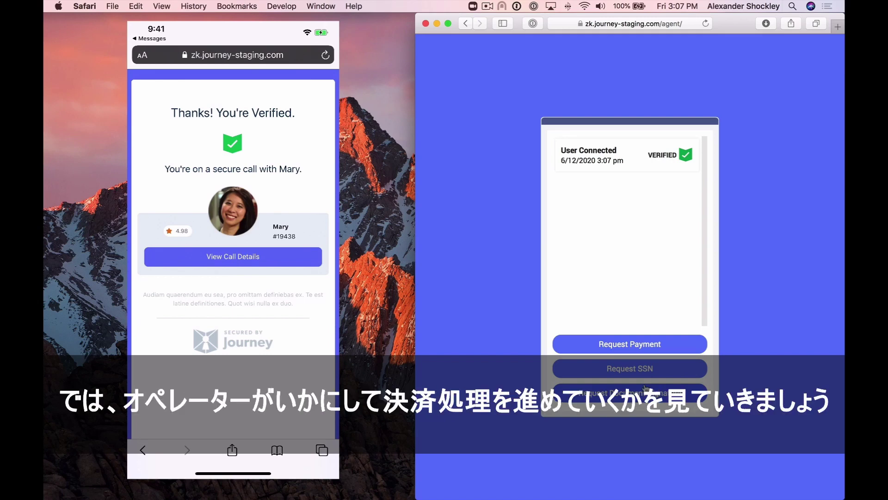
Step: Send the customer a $250 payment request, then select the card number field on the phone
click(630, 346)
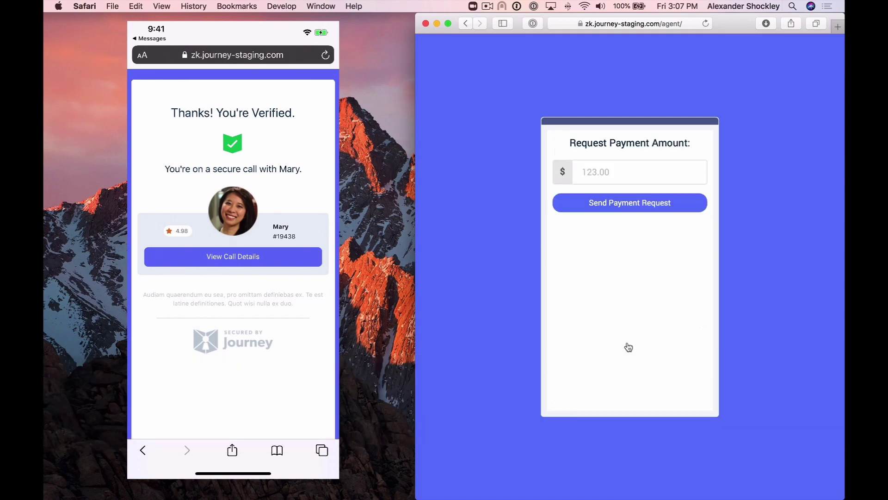
click(604, 166)
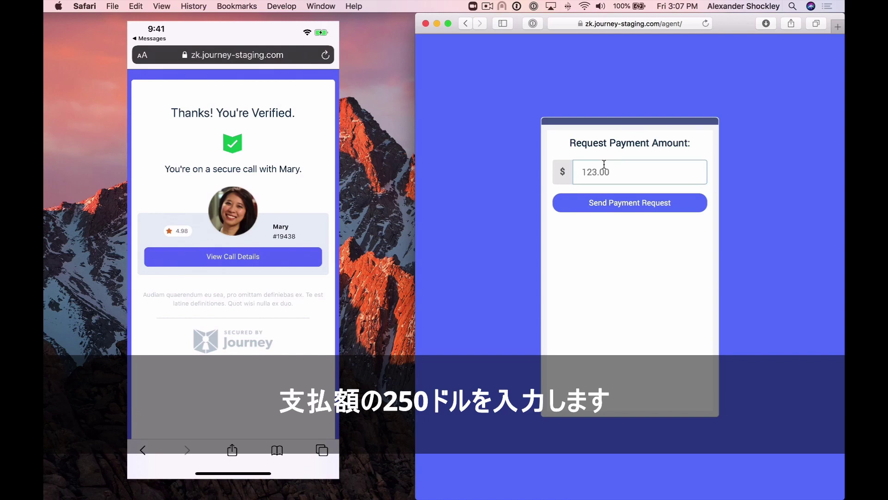
text(250)
click(628, 206)
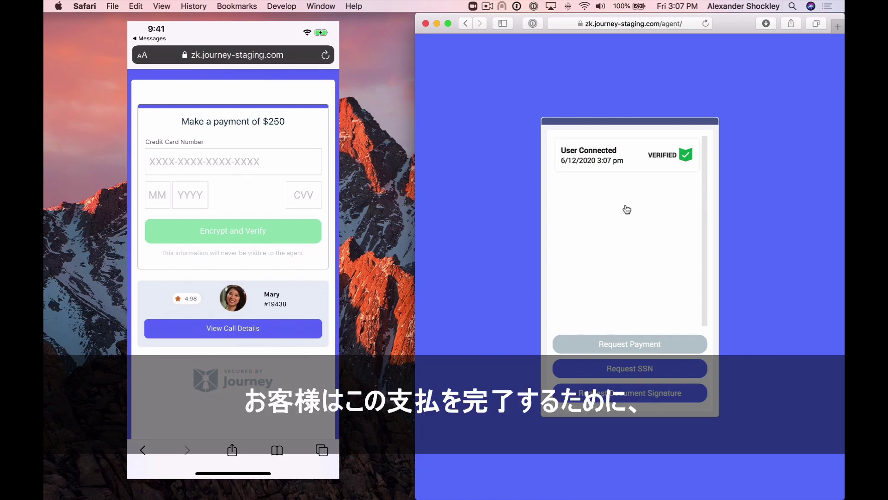
click(233, 161)
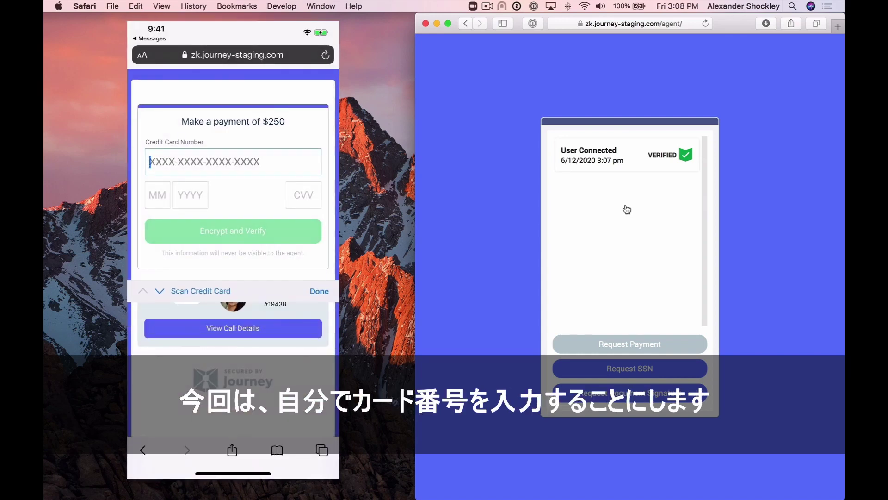
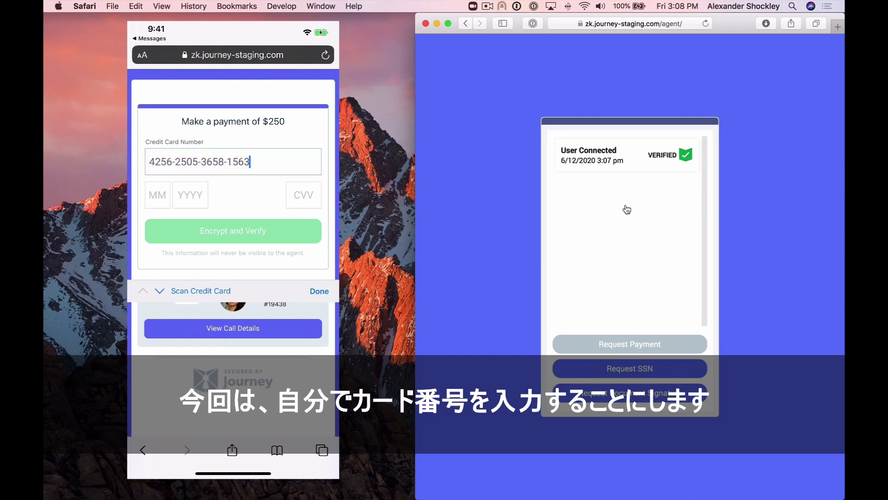
Step: Fill in the customer's card number, expiry 12/2023 and the CVV on the phone
key(Tab)
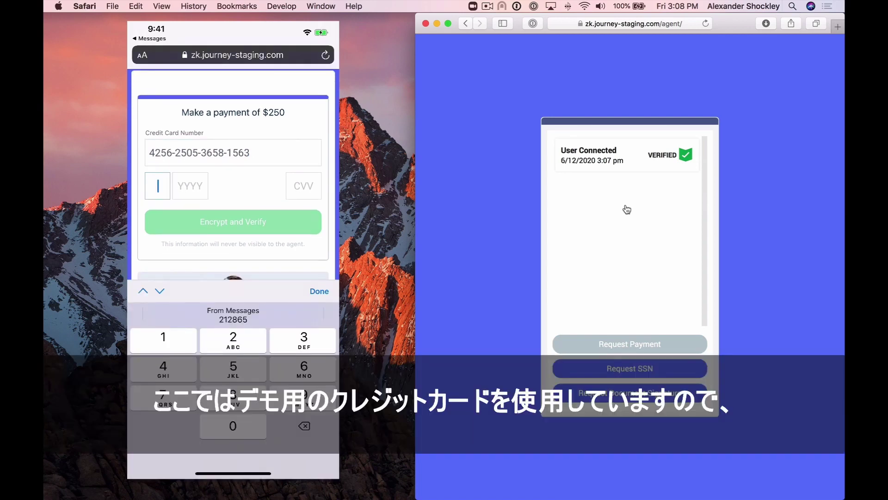
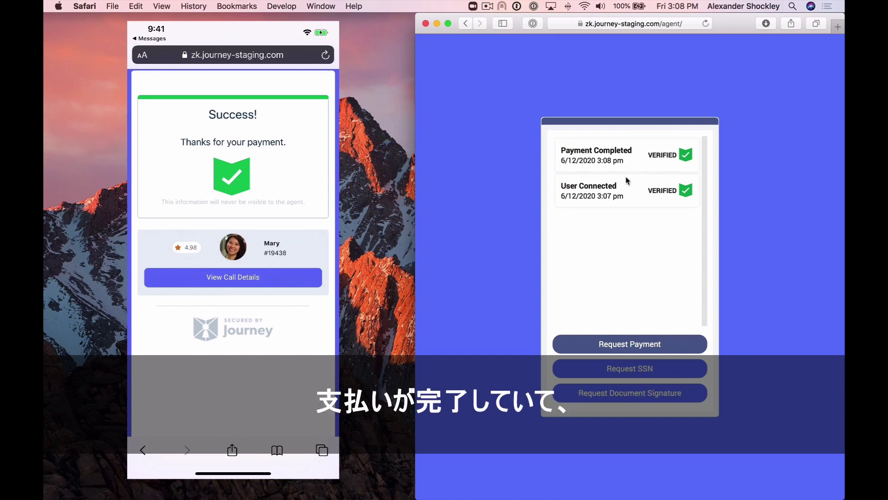
drag(648, 156, 684, 155)
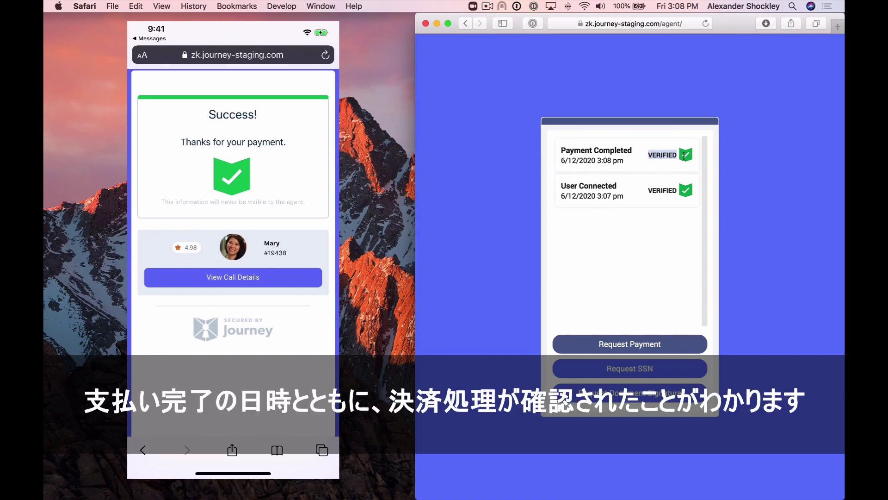